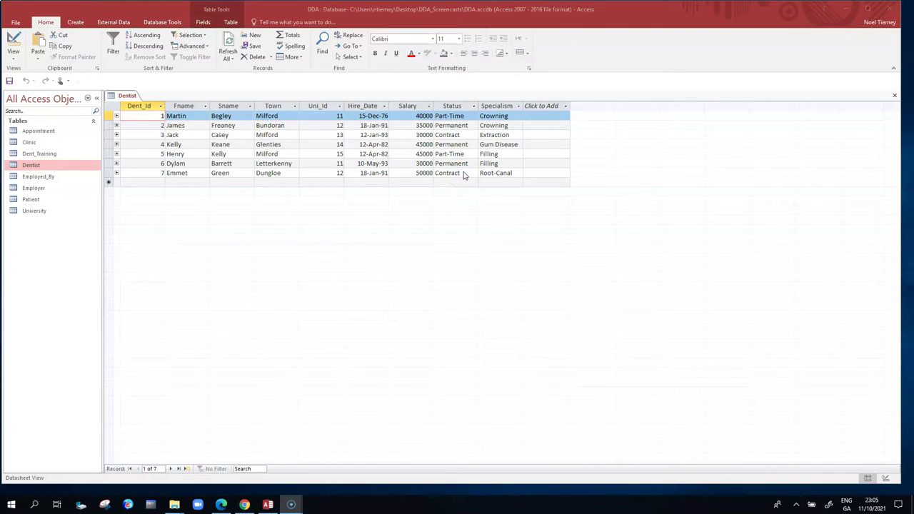
# Step: Change the Status of dentist 7 to Temp in the Dentist table, closing and reopening the table to check the entry
pyautogui.click(463, 173)
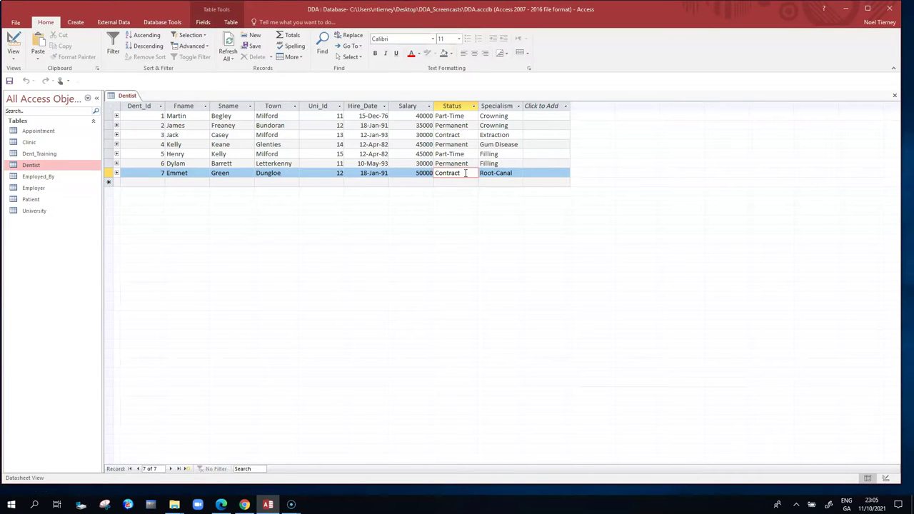
pyautogui.moveTo(465, 173); pyautogui.dragTo(428, 176)
pyautogui.press('BackSpace')
pyautogui.write('Tem')
pyautogui.click(457, 135)
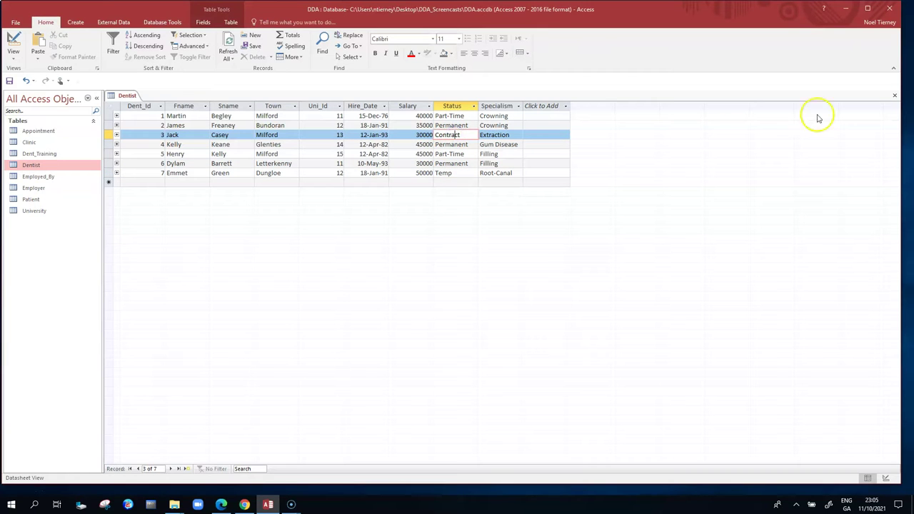
pyautogui.click(895, 95)
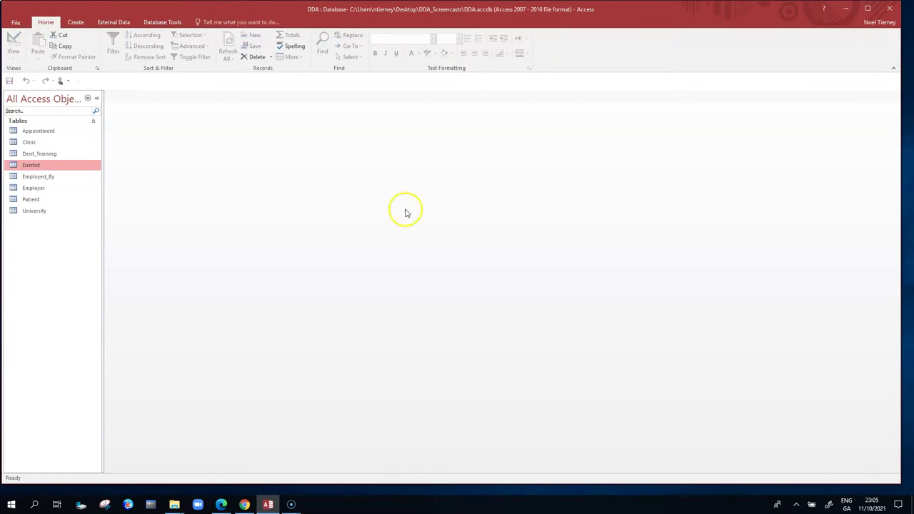
pyautogui.doubleClick(44, 165)
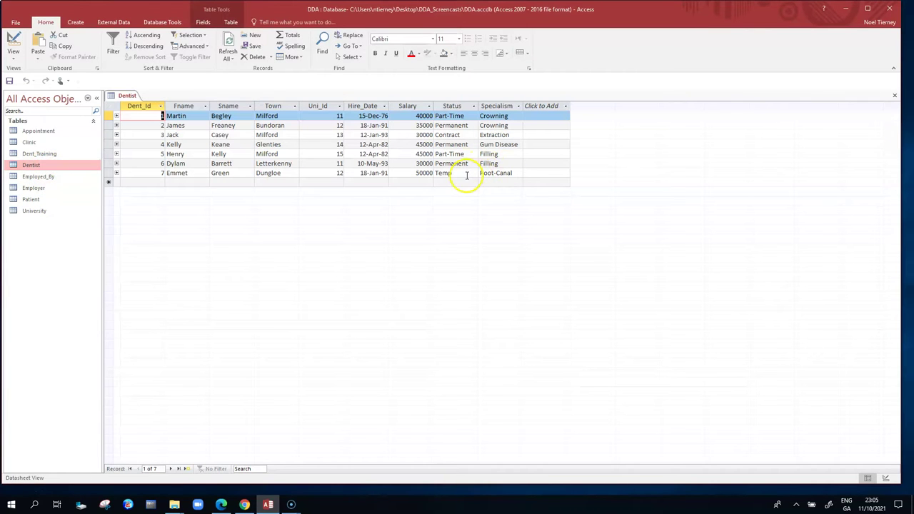
# Step: Set the Status of dentist 7 back to Contract and commit the record
pyautogui.moveTo(465, 173); pyautogui.dragTo(433, 173)
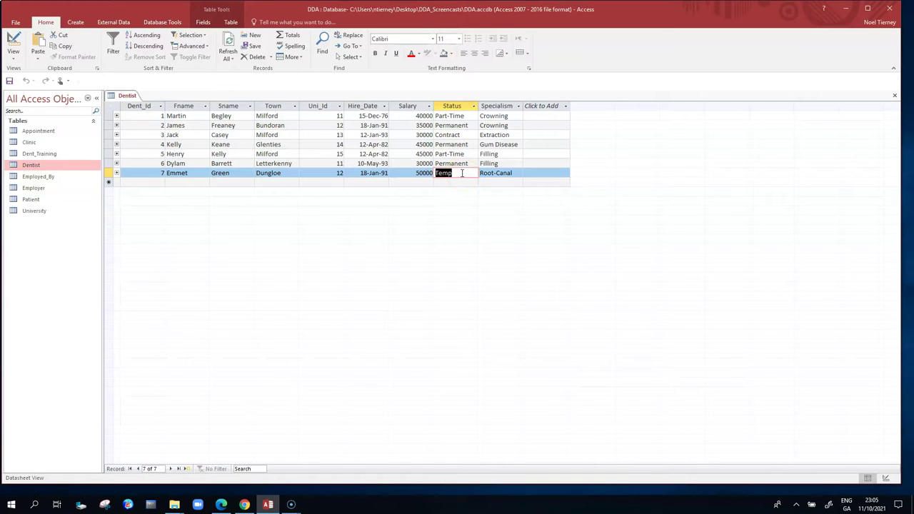
pyautogui.write('Contract')
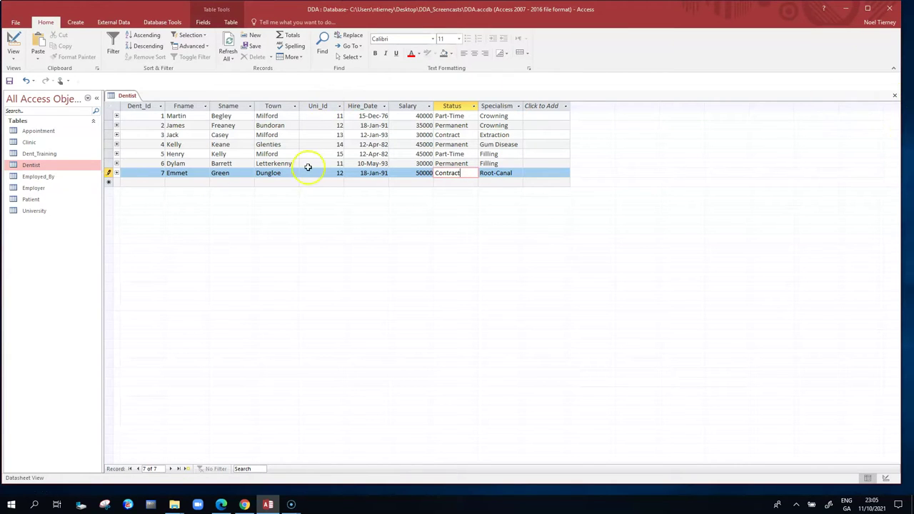
pyautogui.click(466, 144)
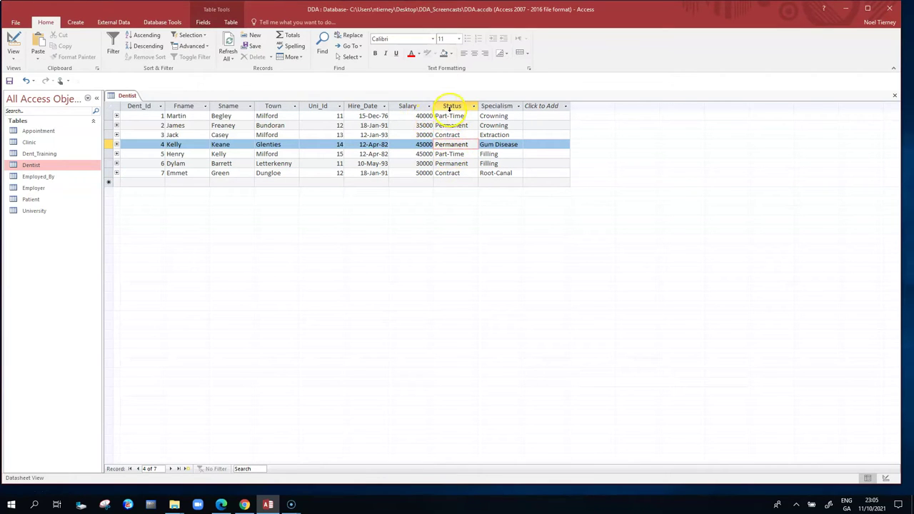
# Step: Open the Dentist table in Design View and select the Status field's data type
pyautogui.click(451, 107)
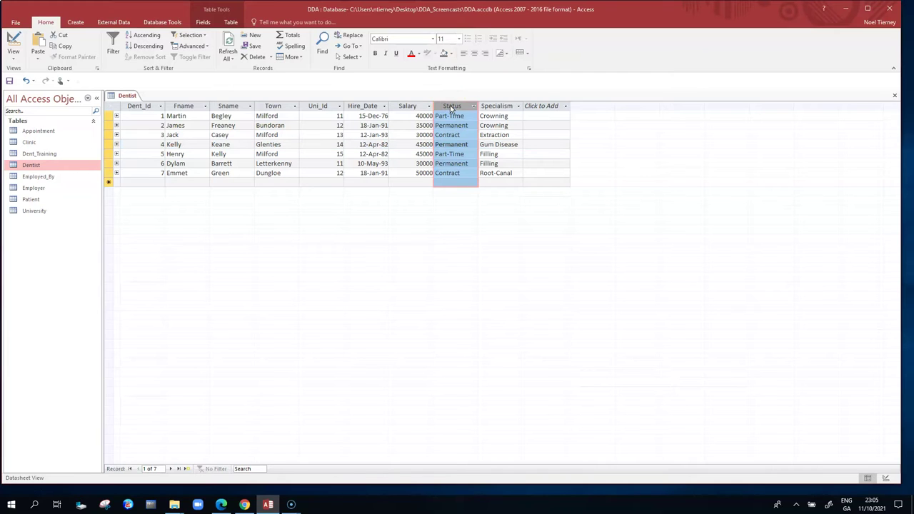
pyautogui.click(454, 107)
pyautogui.click(454, 136)
pyautogui.rightClick(82, 167)
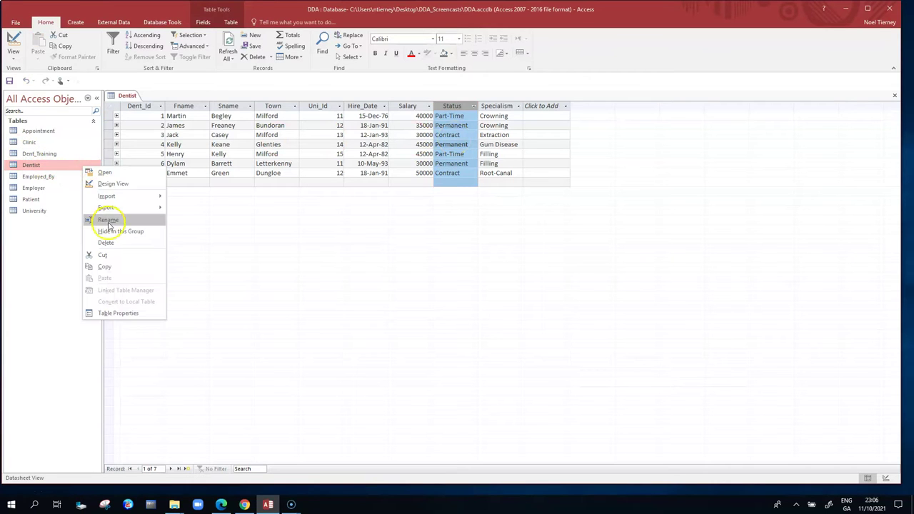
pyautogui.click(114, 184)
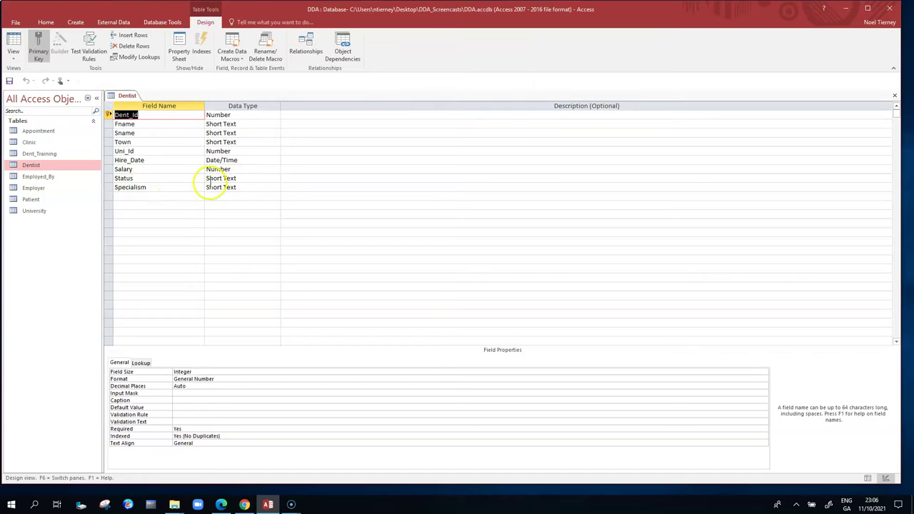
pyautogui.click(159, 178)
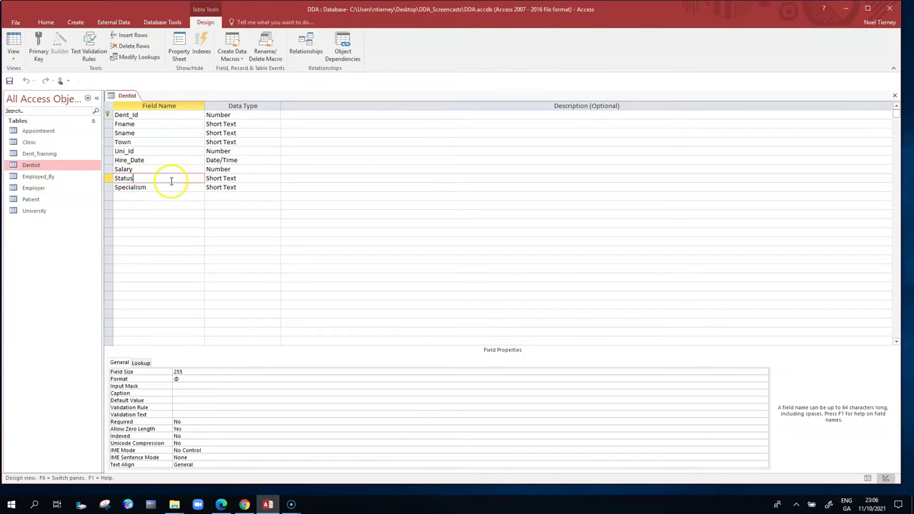
pyautogui.click(242, 178)
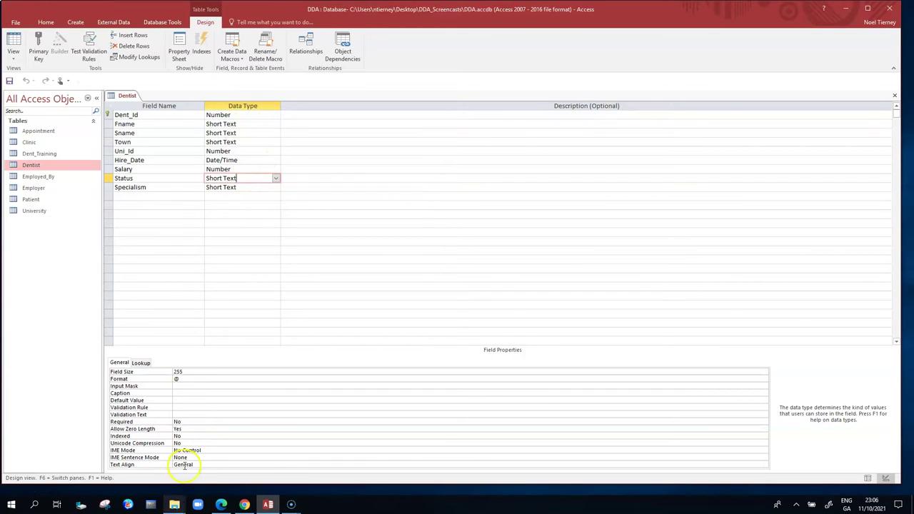
# Step: Set the Status field's validation rule to "Contract" Or "Part-Time" Or "Permanent"
pyautogui.click(191, 406)
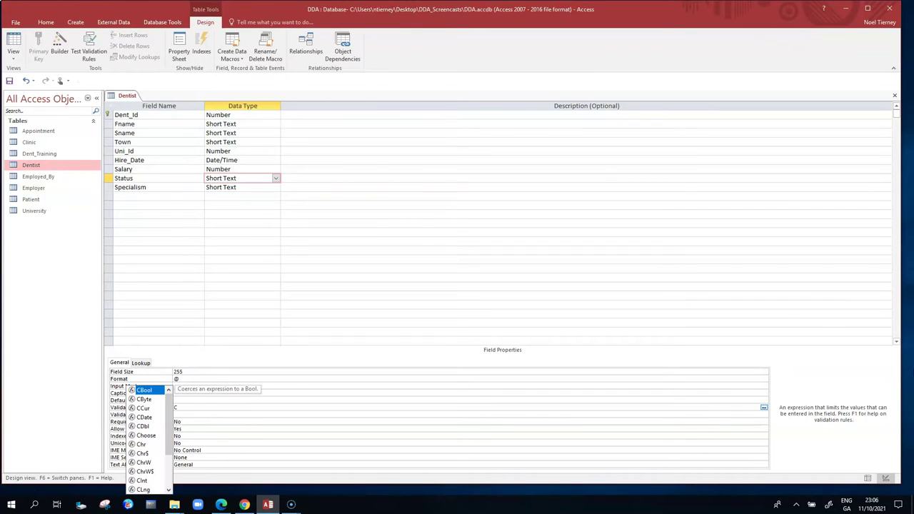
pyautogui.write('ont')
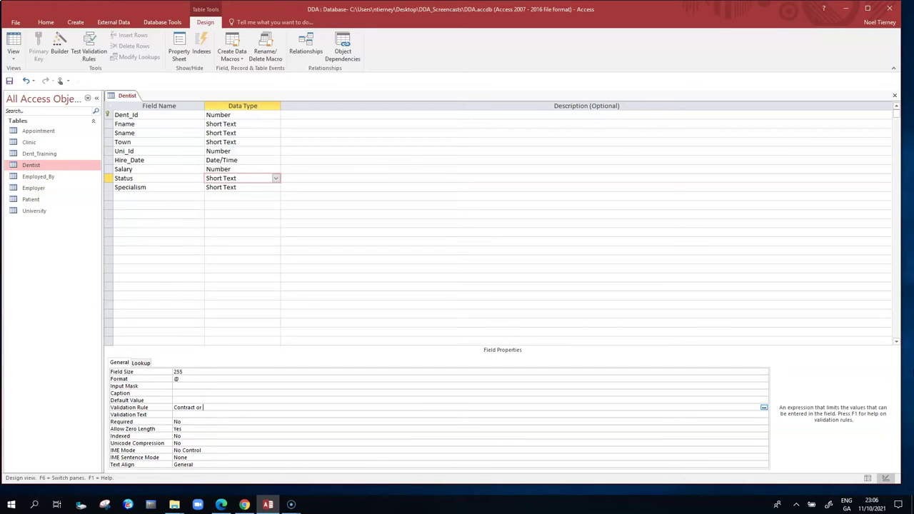
pyautogui.write('ract or Part-Time or Perma')
pyautogui.write('nent')
pyautogui.click(201, 389)
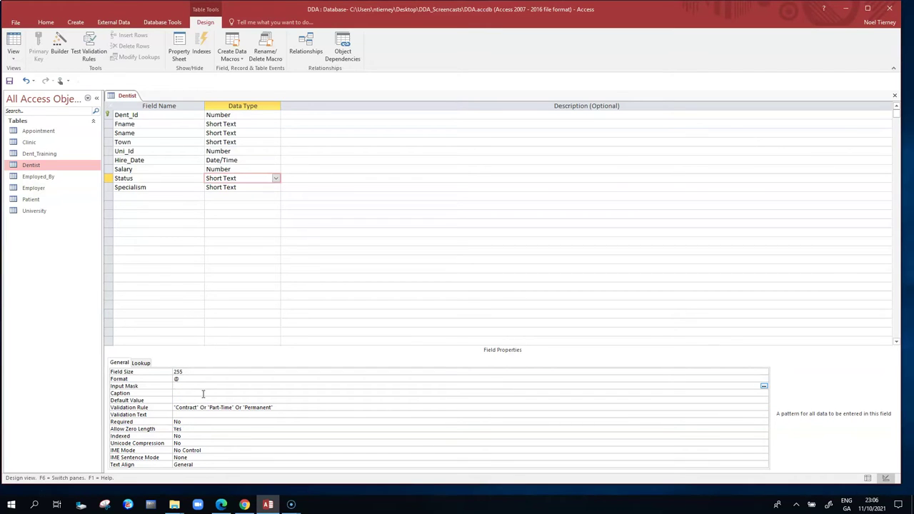
pyautogui.click(179, 408)
pyautogui.click(176, 408)
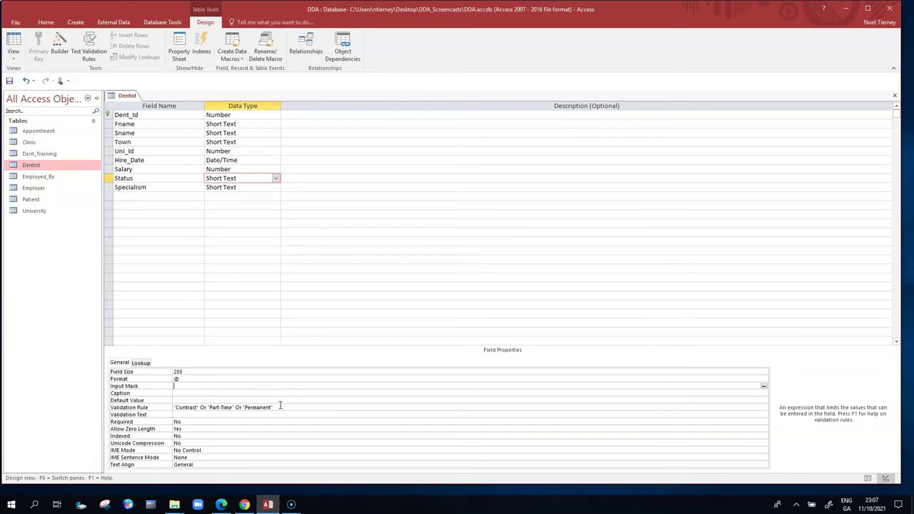
# Step: Close the Dentist table design, saving the changes and testing the existing data against the new rule
pyautogui.click(896, 98)
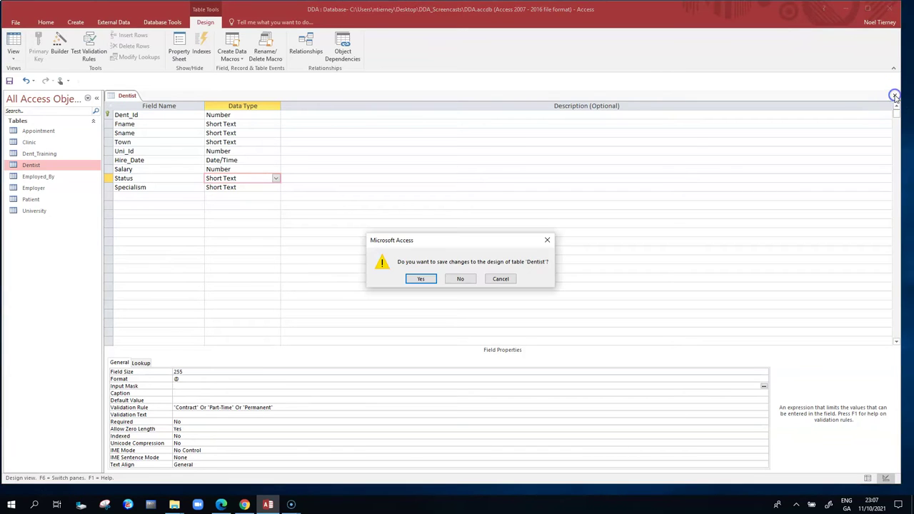
pyautogui.click(426, 279)
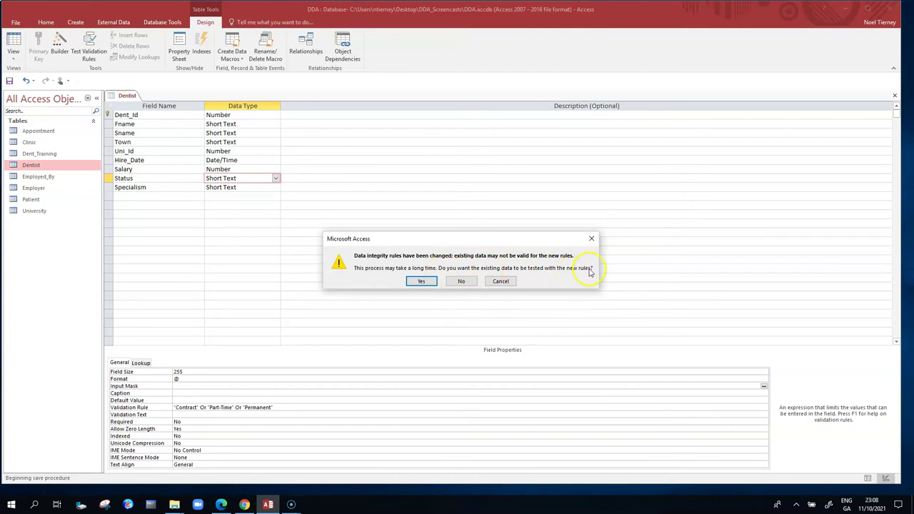
pyautogui.click(421, 283)
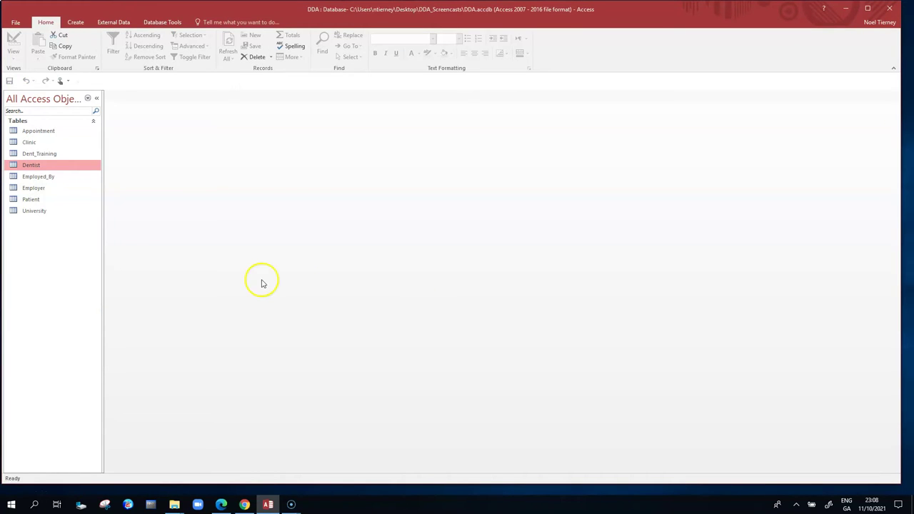
# Step: Reopen the Dentist table and test the rule by trying Temp as dentist 7's Status, restoring Contract
pyautogui.doubleClick(63, 168)
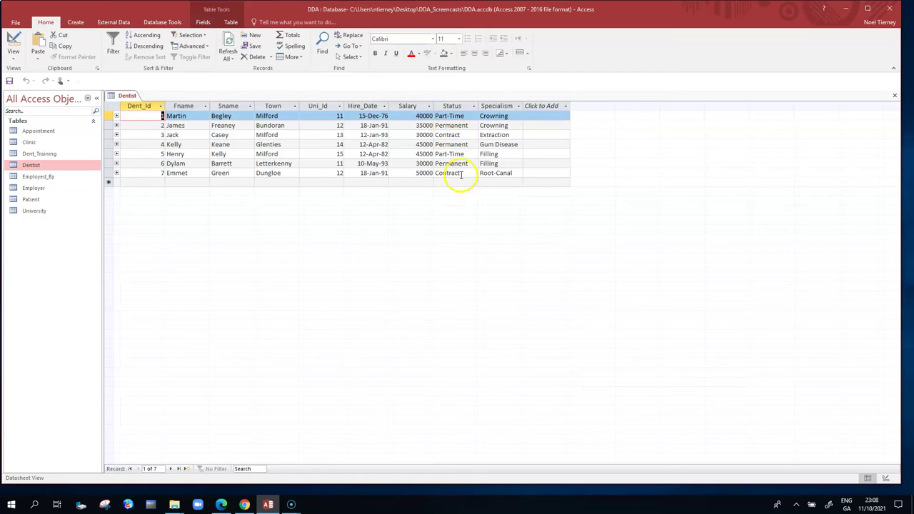
pyautogui.click(436, 174)
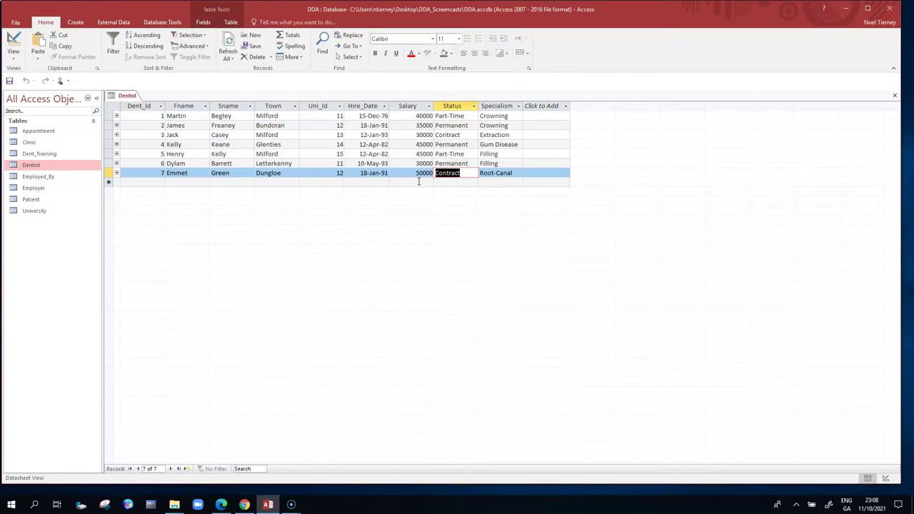
pyautogui.press('Delete')
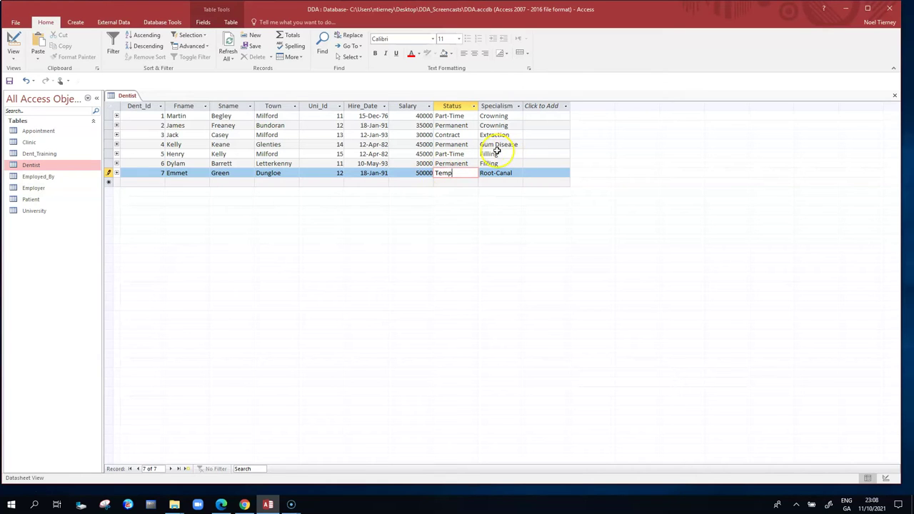
pyautogui.click(400, 154)
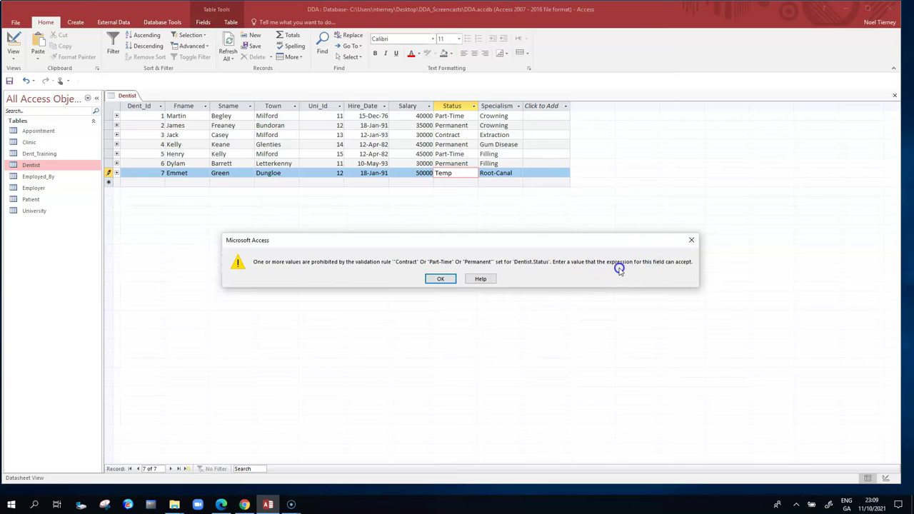
pyautogui.click(441, 280)
pyautogui.moveTo(461, 174); pyautogui.dragTo(354, 176)
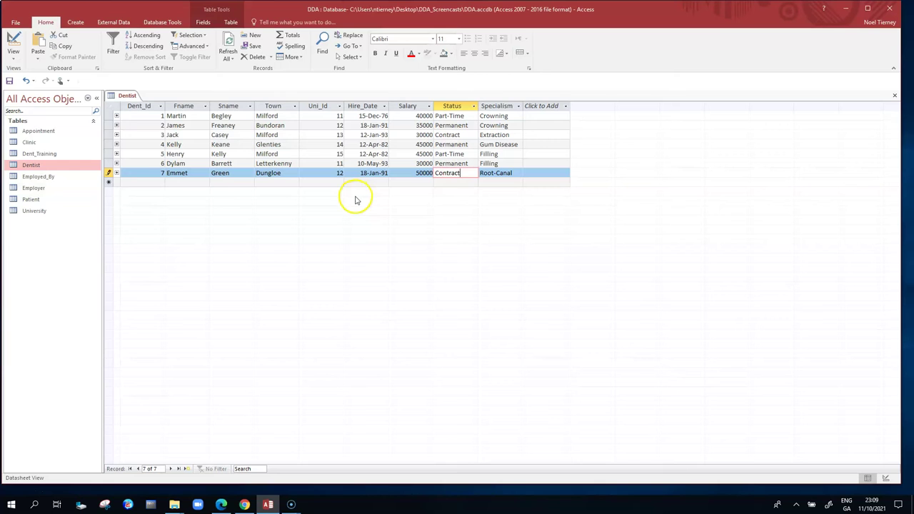
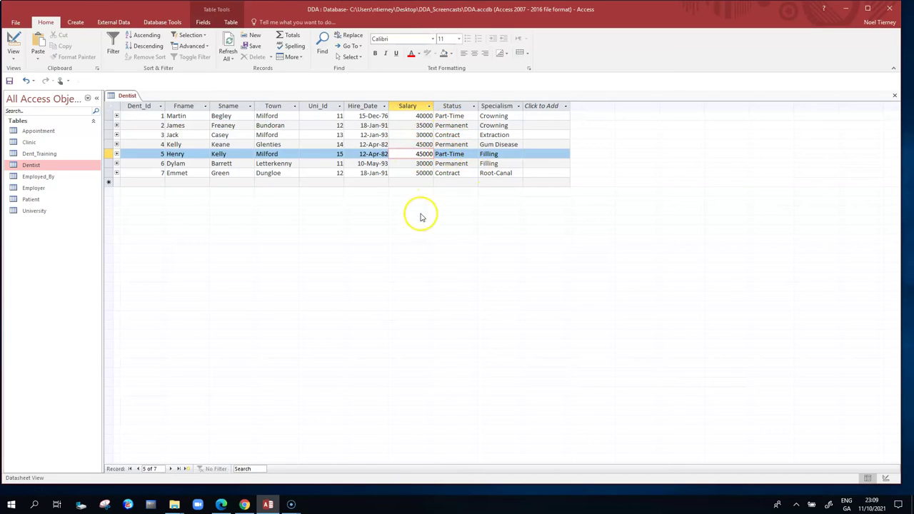
# Step: Start a new dentist record with Dent_Id 8, Fname D, Sname F and Town L
pyautogui.click(156, 183)
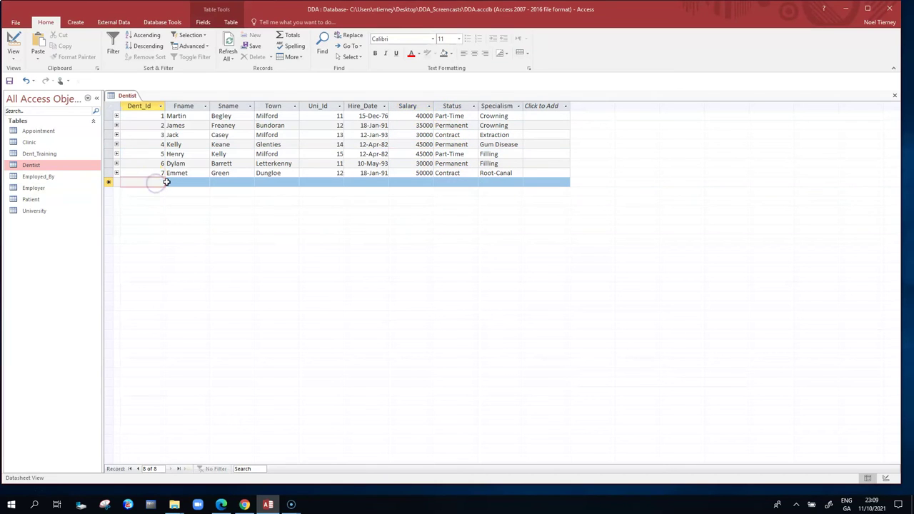
pyautogui.write('8')
pyautogui.click(184, 183)
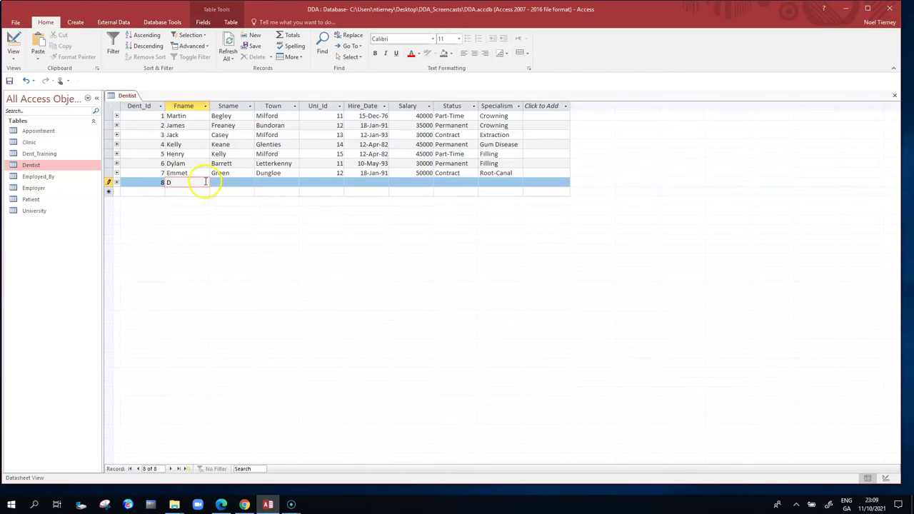
pyautogui.click(233, 184)
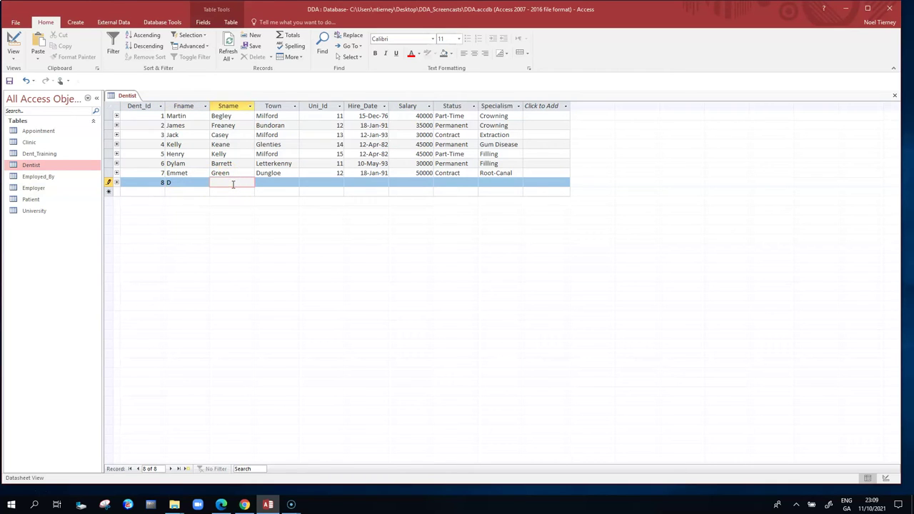
pyautogui.write('F')
pyautogui.click(269, 182)
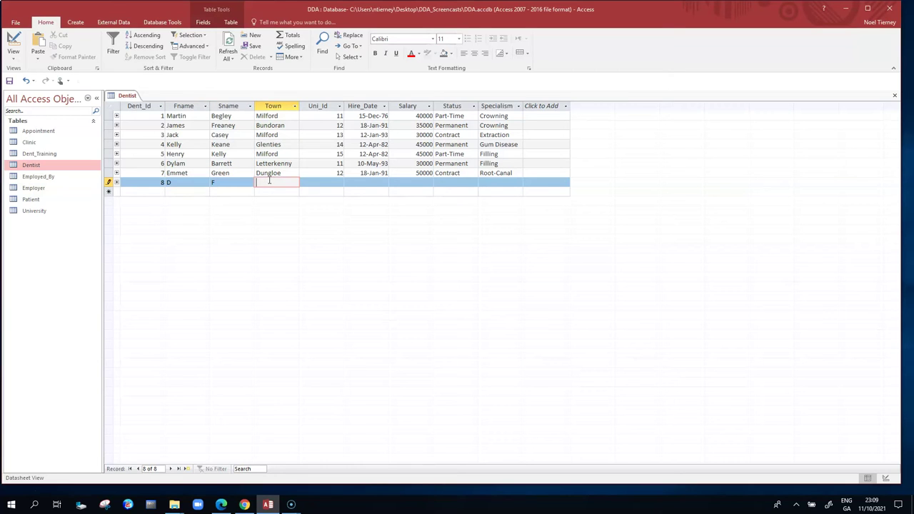
pyautogui.write('L')
pyautogui.press('Tab')
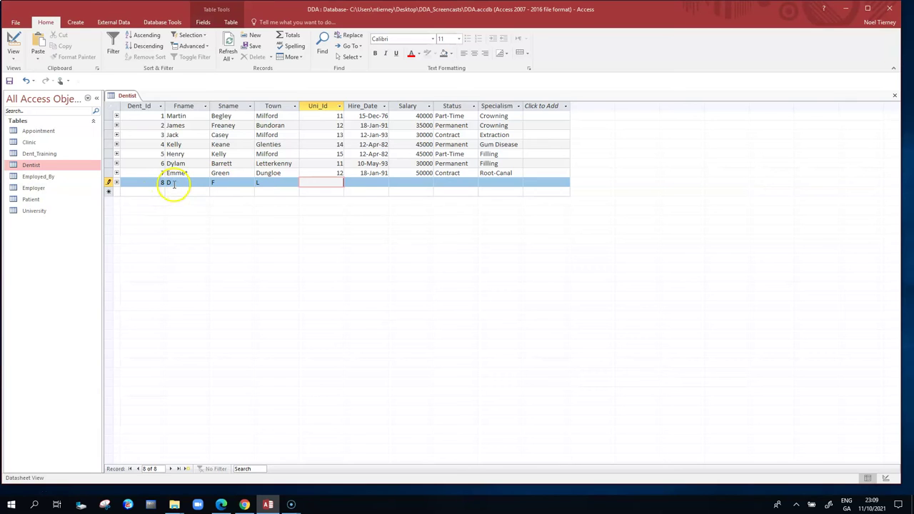
# Step: Set dentist 8's Uni_Id to 11 and copy dentist 7's Hire_Date, 18-Jan-91, into the new record
pyautogui.click(270, 181)
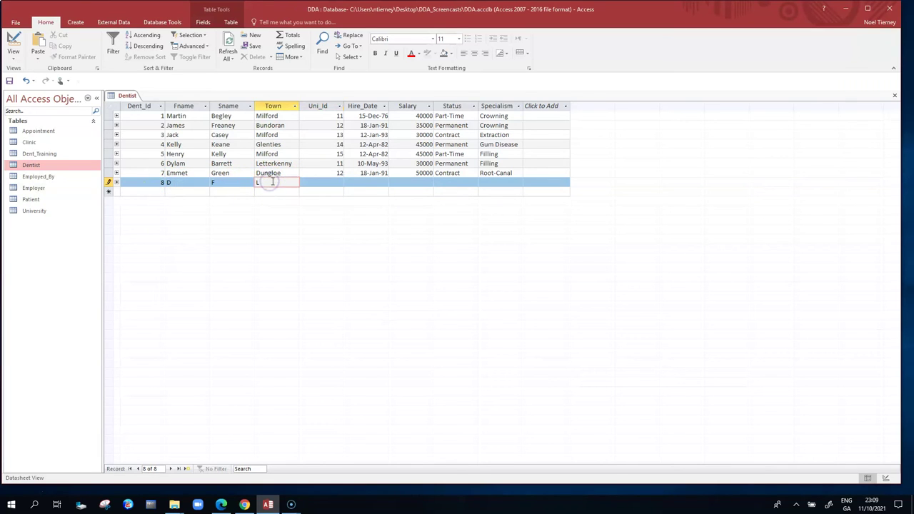
pyautogui.click(333, 182)
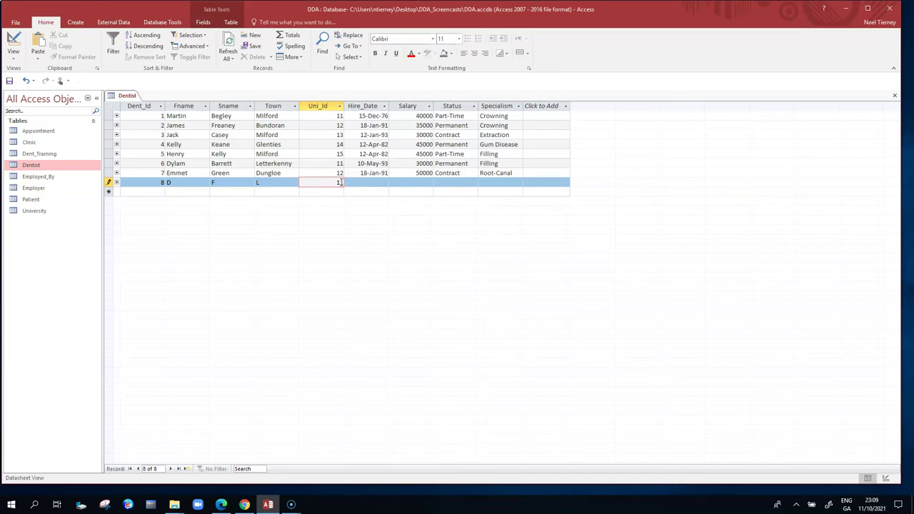
pyautogui.click(376, 191)
pyautogui.moveTo(357, 173); pyautogui.dragTo(380, 168)
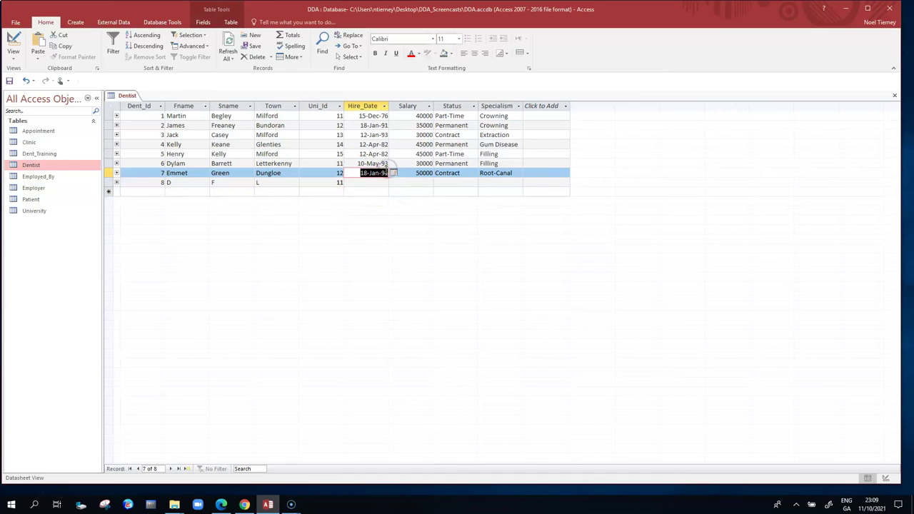
pyautogui.click(370, 185)
pyautogui.hotkey('ctrl', "'")
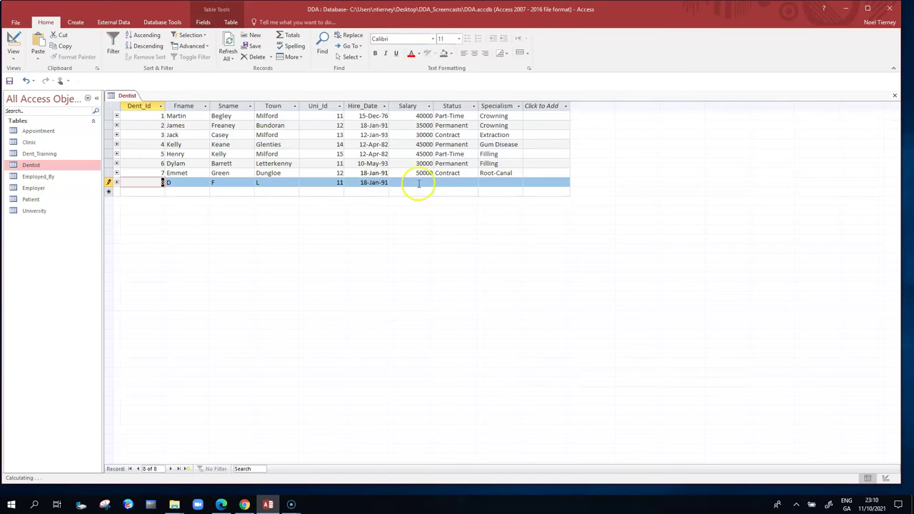
# Step: Try 70000 as dentist 8's Salary, dismiss the validation warning and change the value to 50000
pyautogui.click(420, 182)
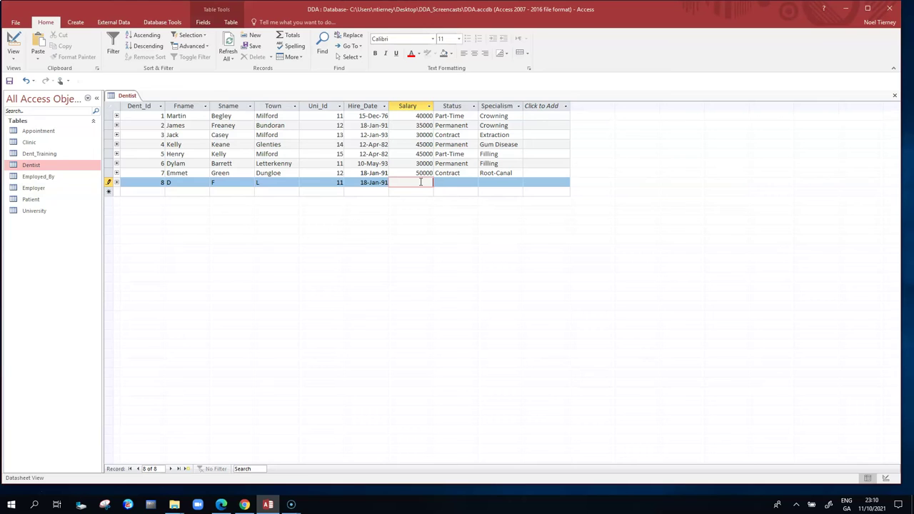
pyautogui.click(442, 185)
pyautogui.click(444, 184)
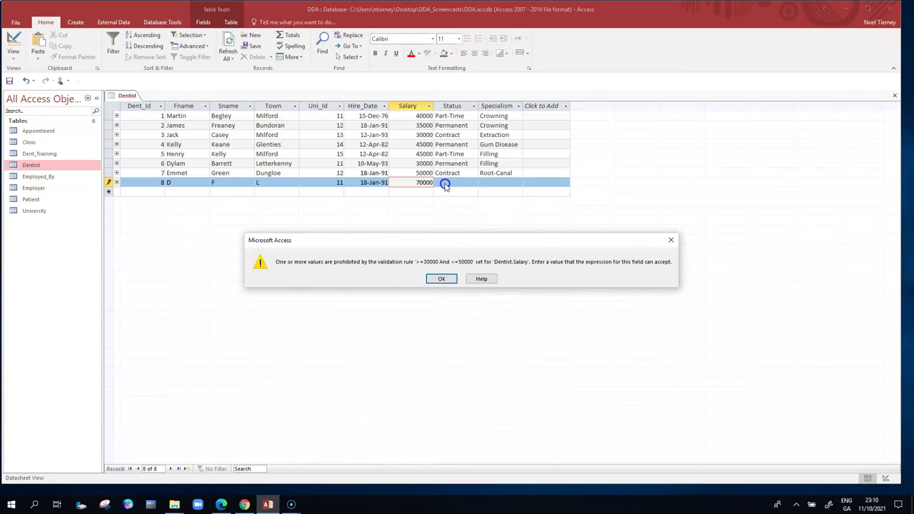
pyautogui.click(442, 278)
pyautogui.click(421, 183)
pyautogui.moveTo(420, 183); pyautogui.dragTo(412, 182)
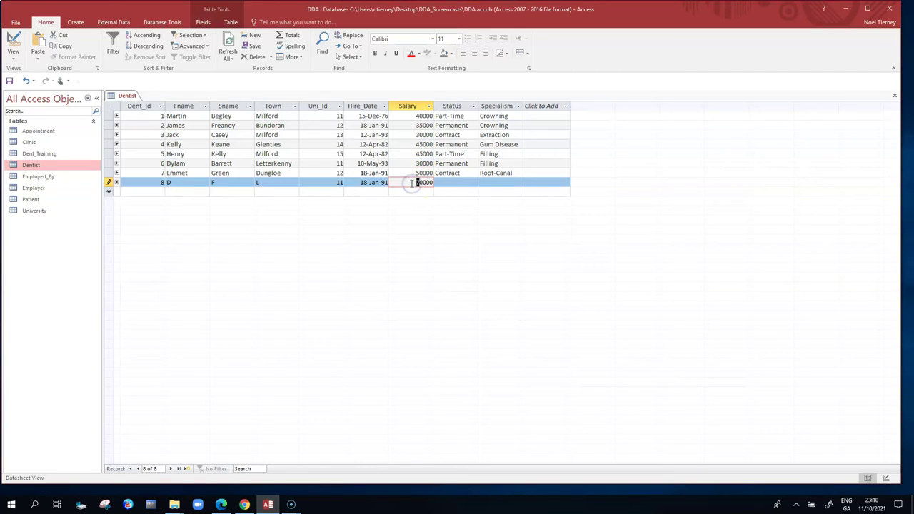
pyautogui.write('5')
# Step: Test the Status validation rule on the new record by trying Temporary as dentist 8's Status
pyautogui.click(443, 182)
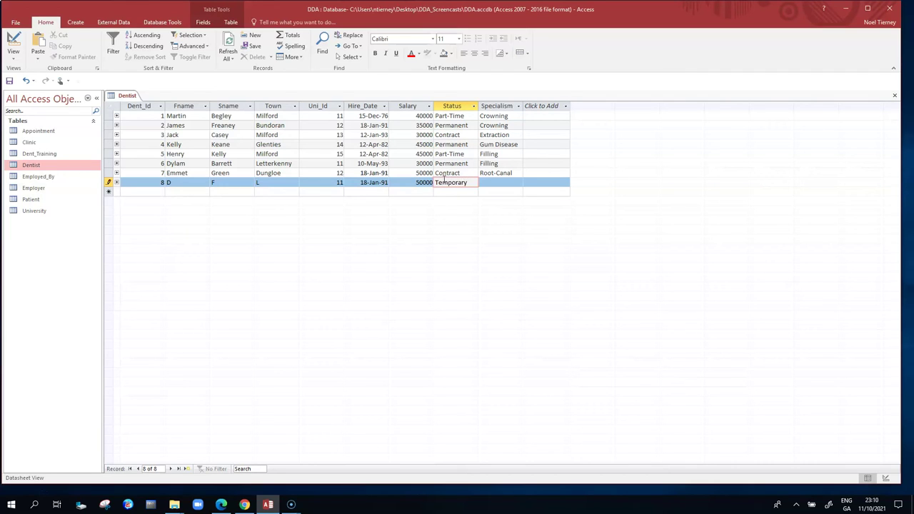
pyautogui.click(503, 183)
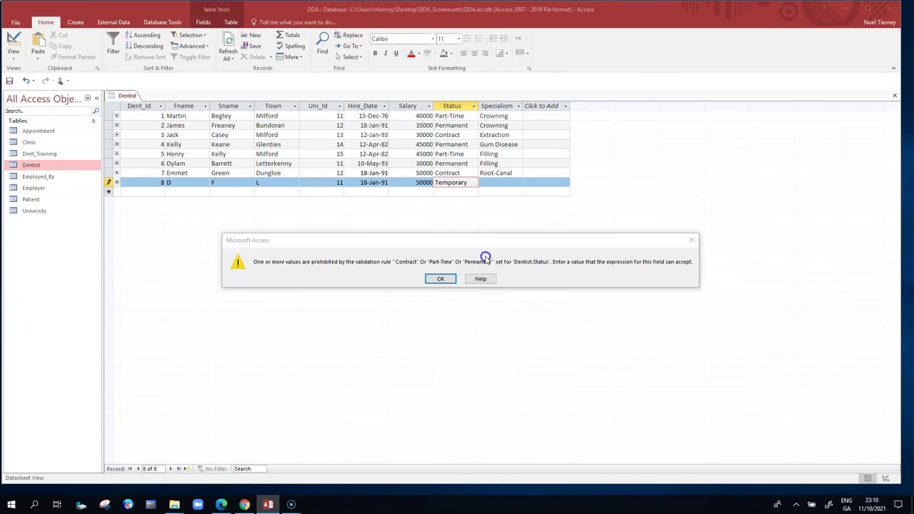
pyautogui.click(442, 280)
pyautogui.doubleClick(465, 183)
pyautogui.write('18-Jan-91')
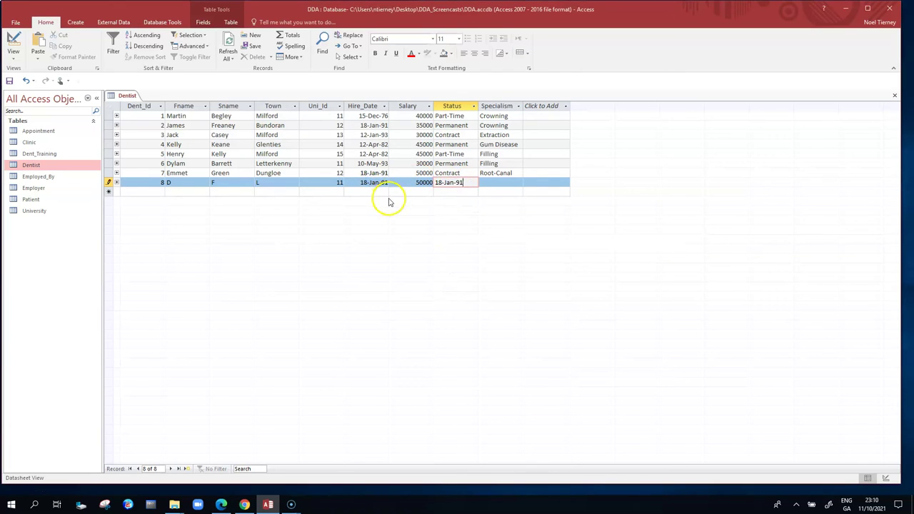
pyautogui.click(468, 173)
pyautogui.click(441, 278)
pyautogui.moveTo(465, 183); pyautogui.dragTo(388, 180)
pyautogui.press('BackSpace')
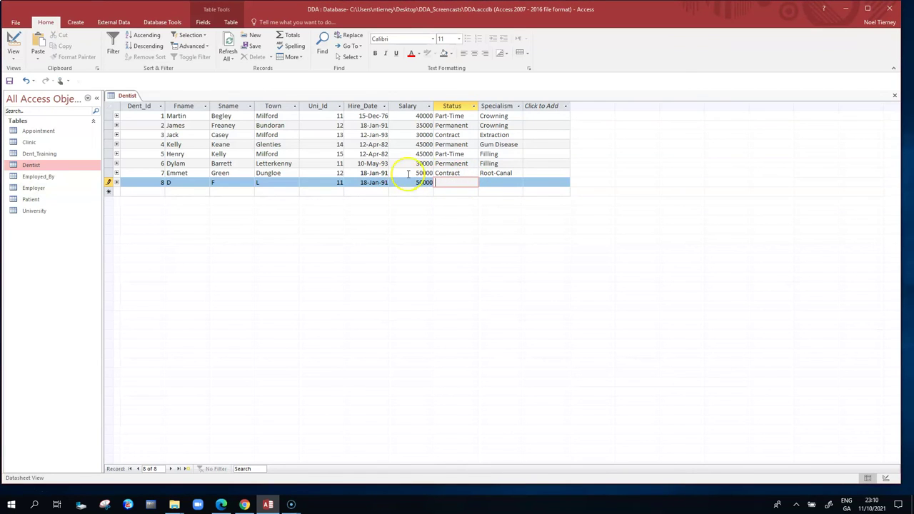
# Step: Copy the Contract status from dentist 7 into dentist 8's Status field and save the record
pyautogui.press('Up')
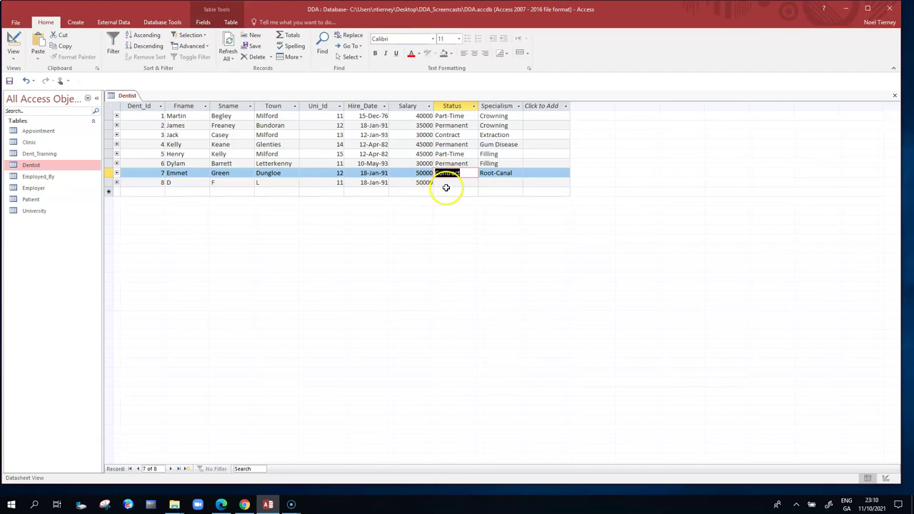
pyautogui.click(446, 184)
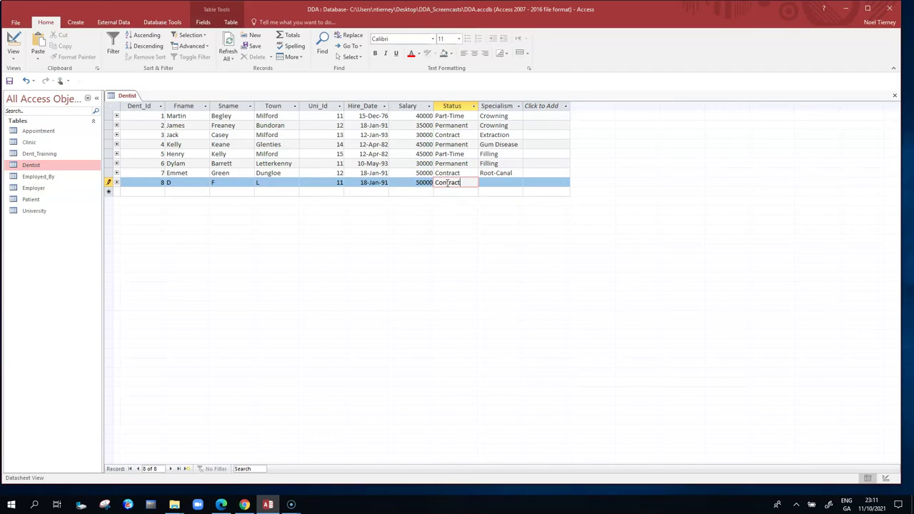
pyautogui.click(516, 173)
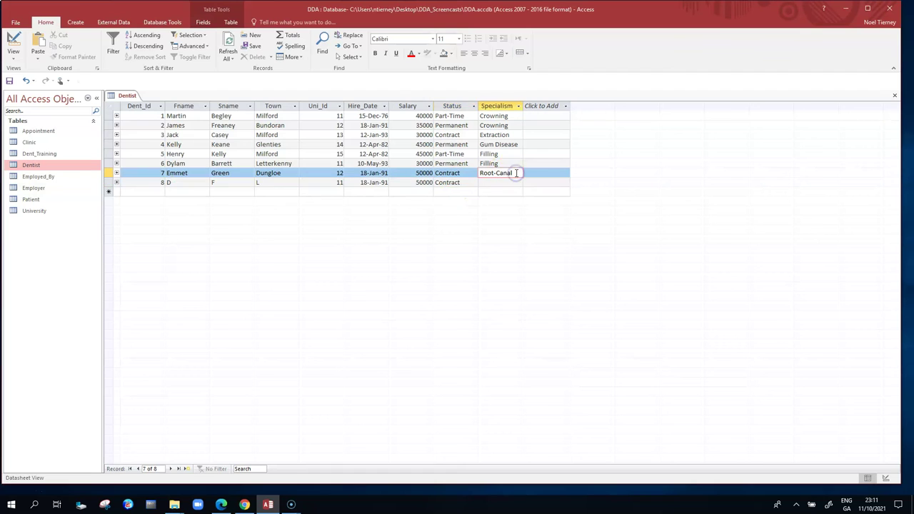
pyautogui.click(499, 183)
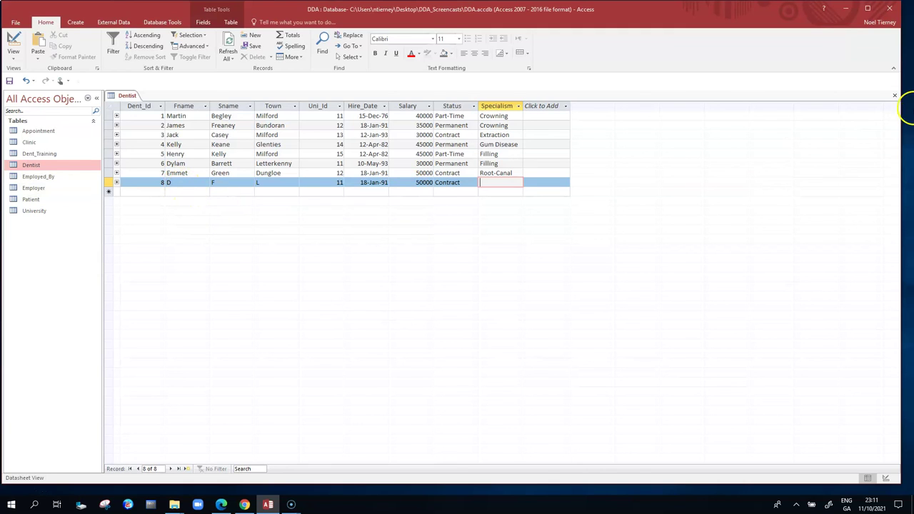
# Step: Close and reopen the Dentist table to review dentist 8's record, especially its Status value
pyautogui.click(894, 96)
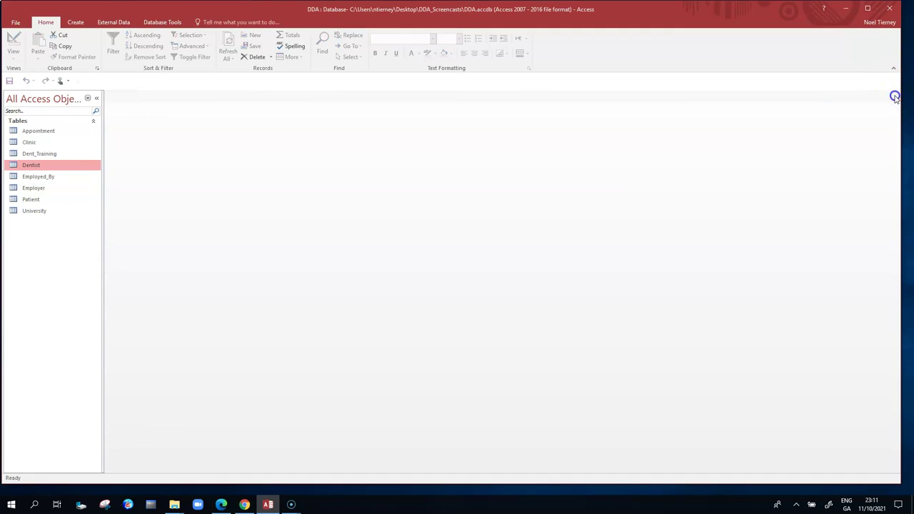
pyautogui.doubleClick(34, 165)
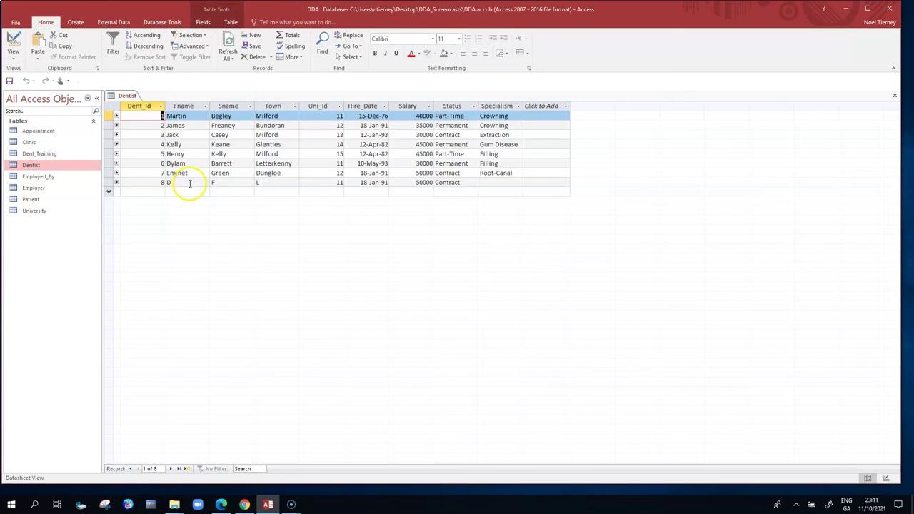
pyautogui.click(169, 184)
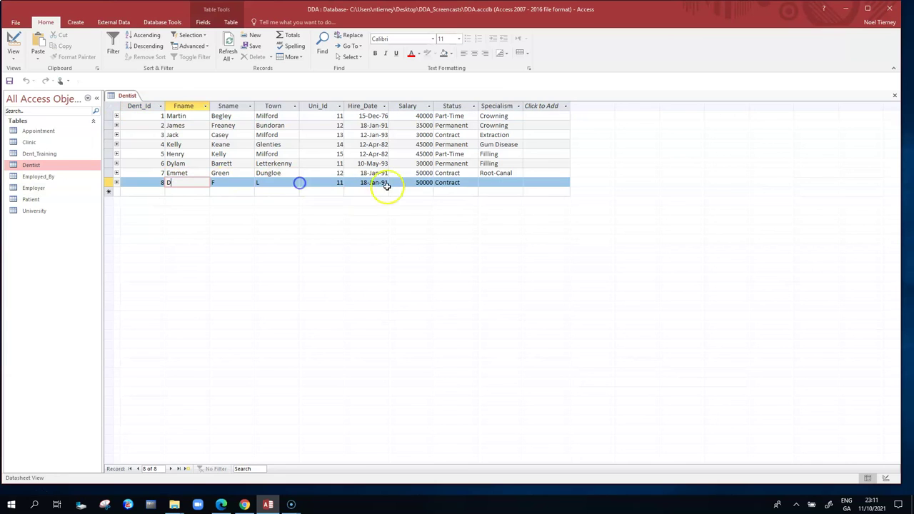
pyautogui.click(502, 184)
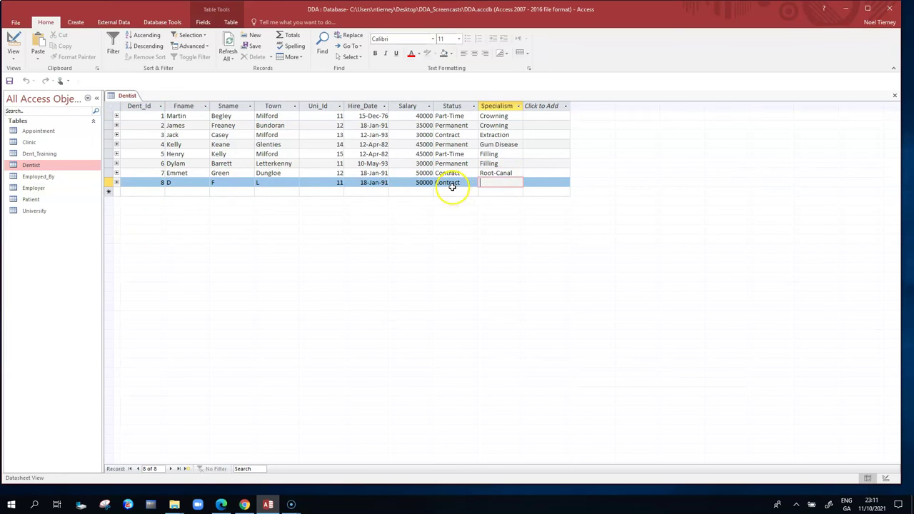
pyautogui.moveTo(437, 182); pyautogui.dragTo(470, 181)
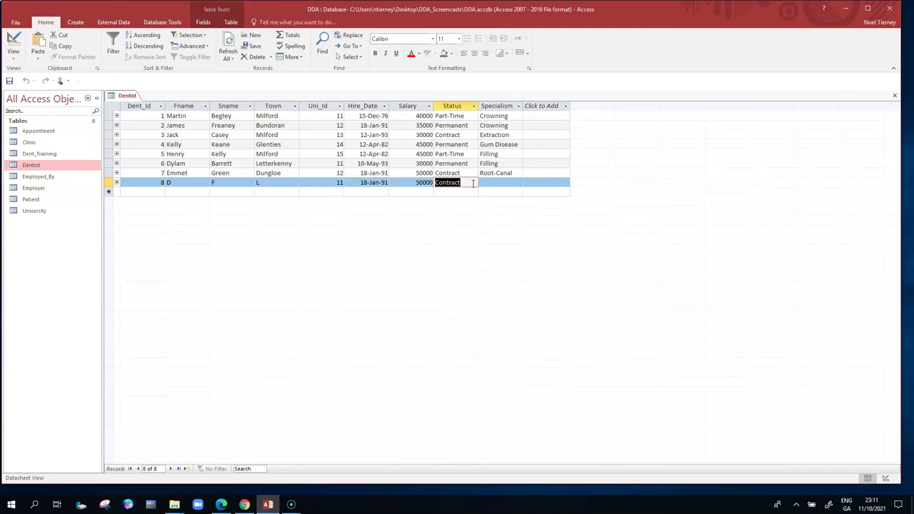
# Step: Copy the Filling specialism from dentist 5 into dentist 8's Specialism field and close the Dentist table
pyautogui.click(496, 190)
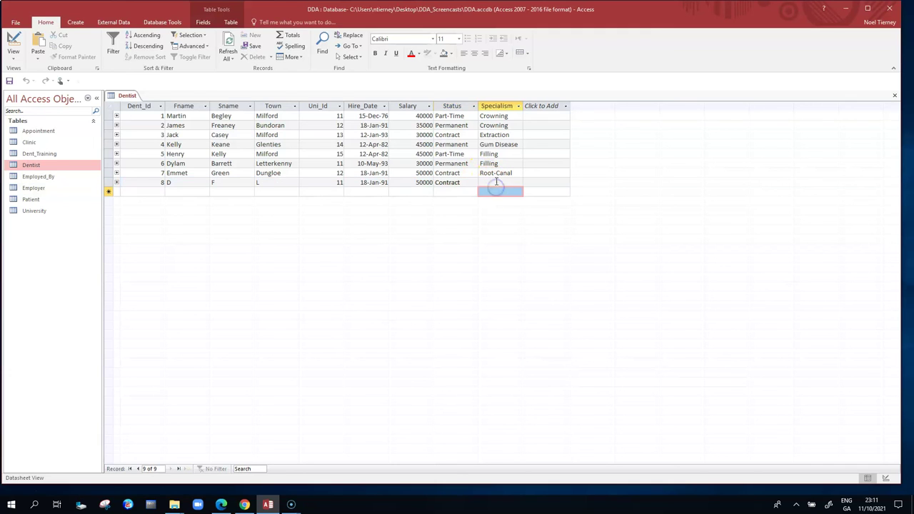
pyautogui.click(496, 181)
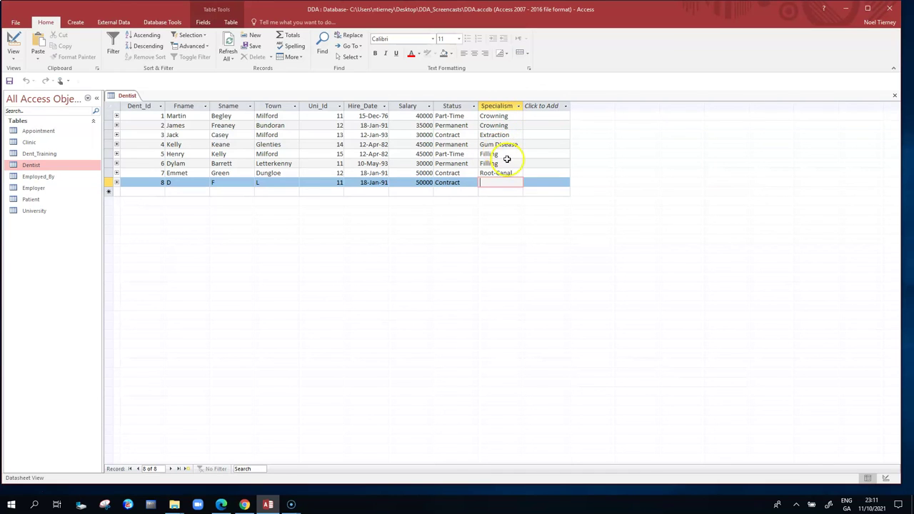
pyautogui.moveTo(509, 153); pyautogui.dragTo(450, 154)
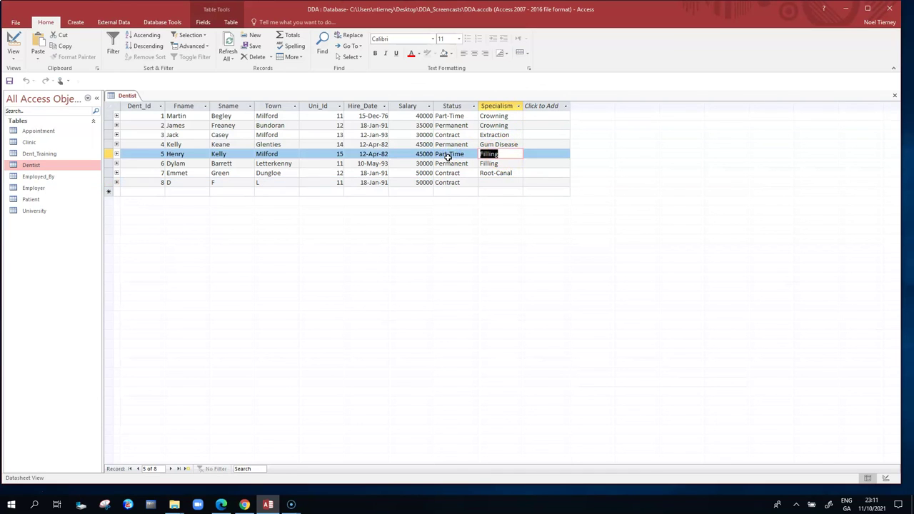
pyautogui.click(498, 182)
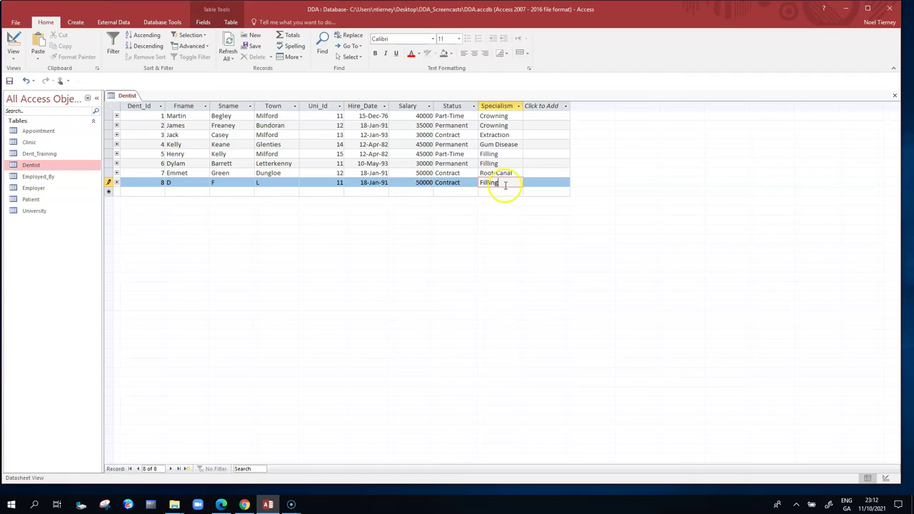
pyautogui.click(489, 153)
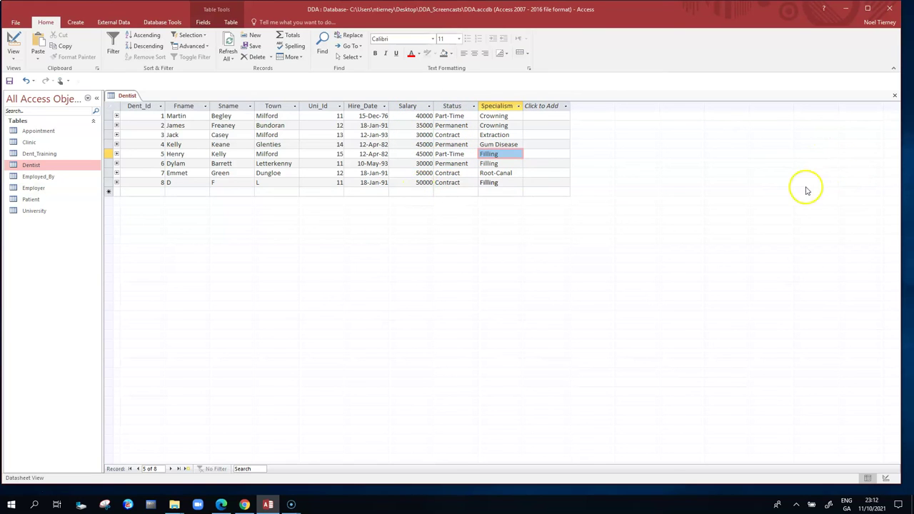
pyautogui.click(895, 95)
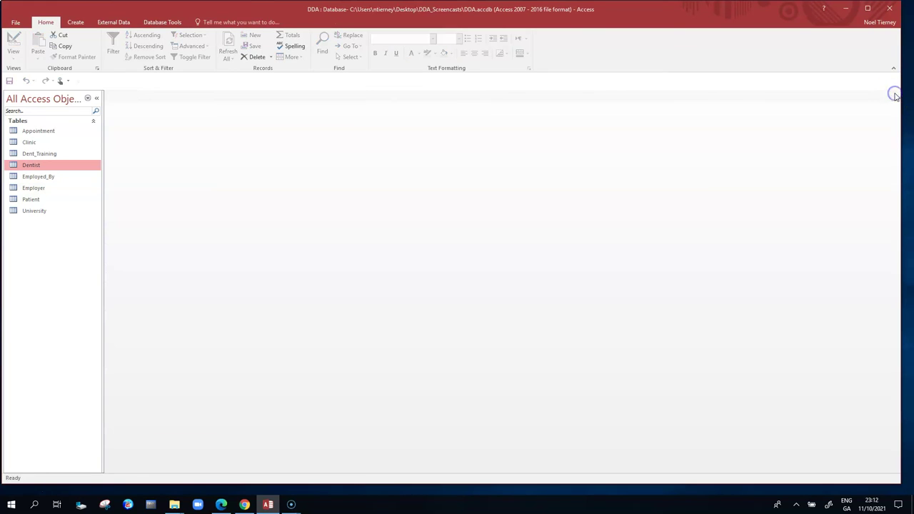